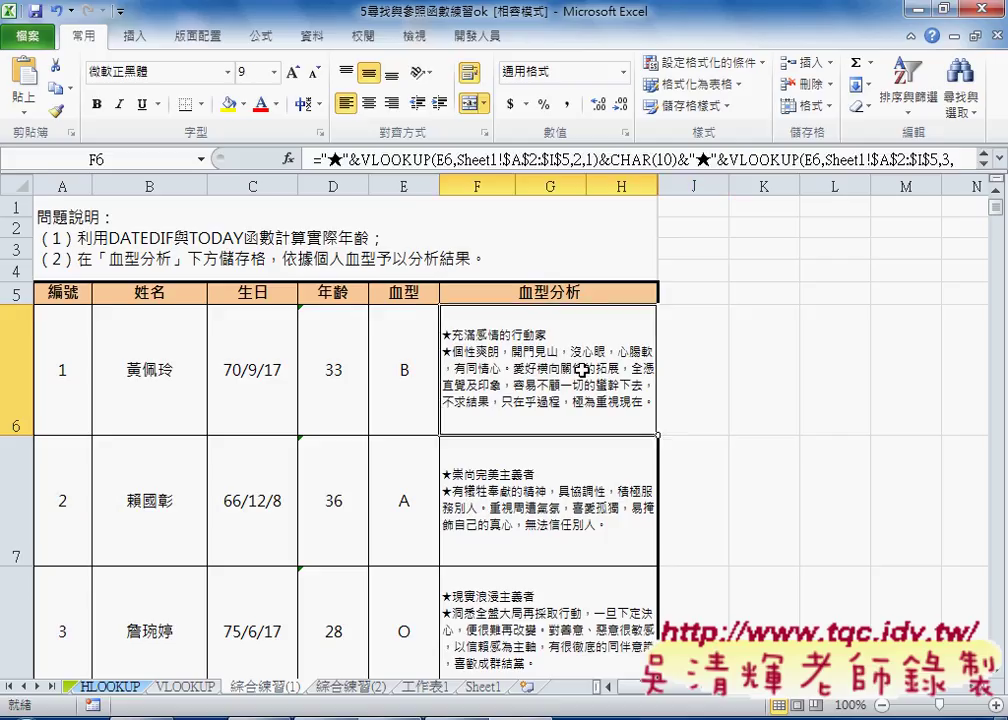
Switch to the 綜合練習(2) sheet and scroll through it to read the task
click(715, 370)
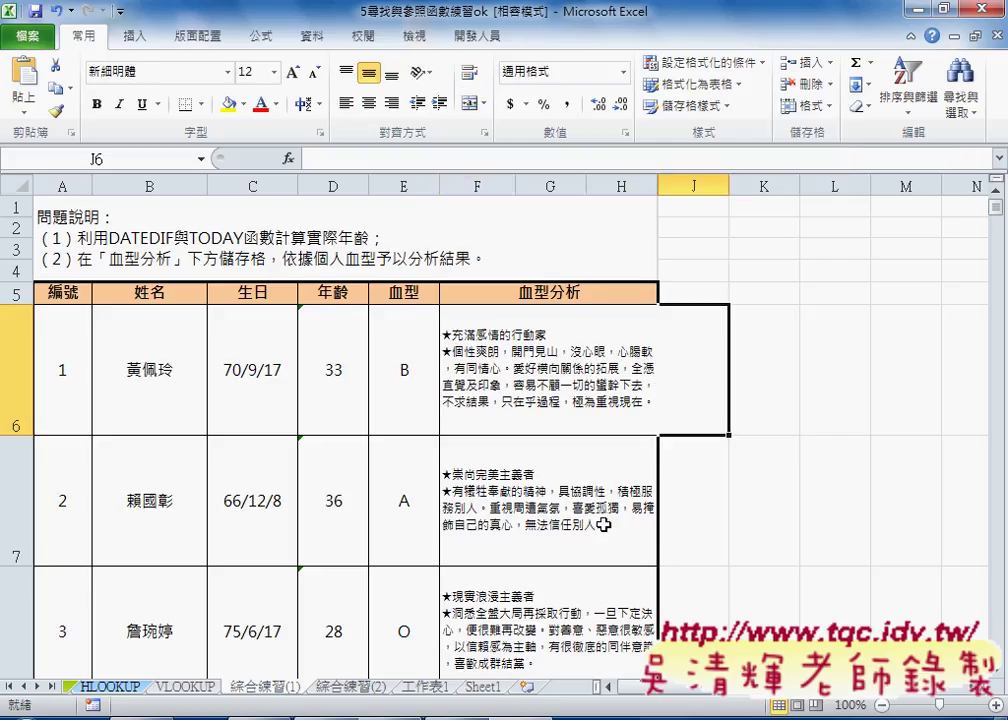
click(350, 687)
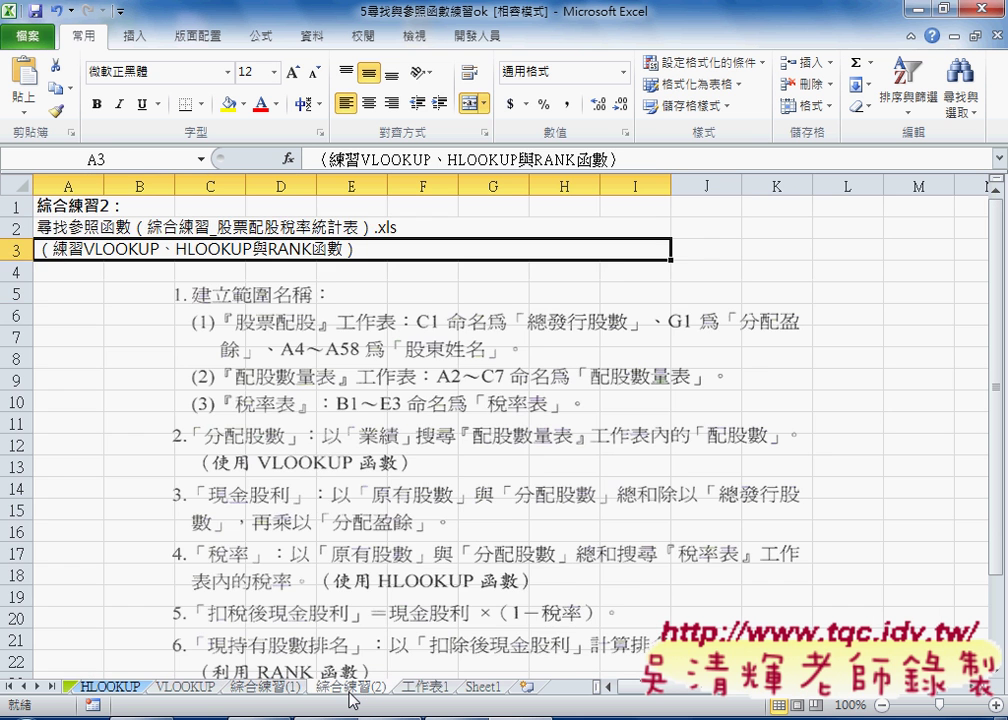
scroll(392, 668, down, 1)
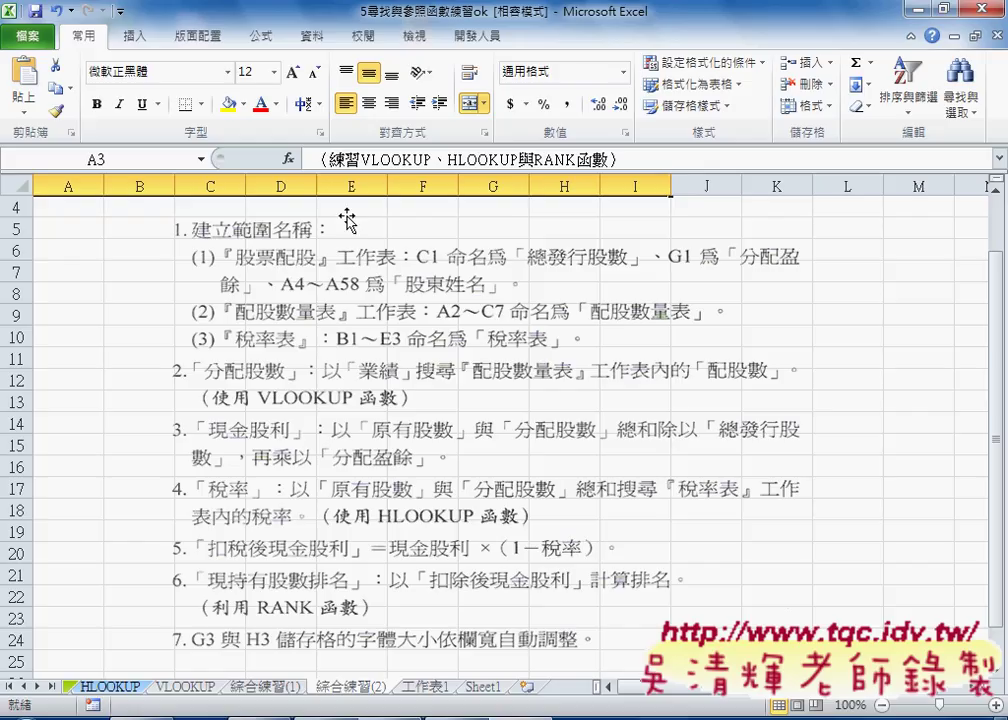
scroll(501, 365, down, 1)
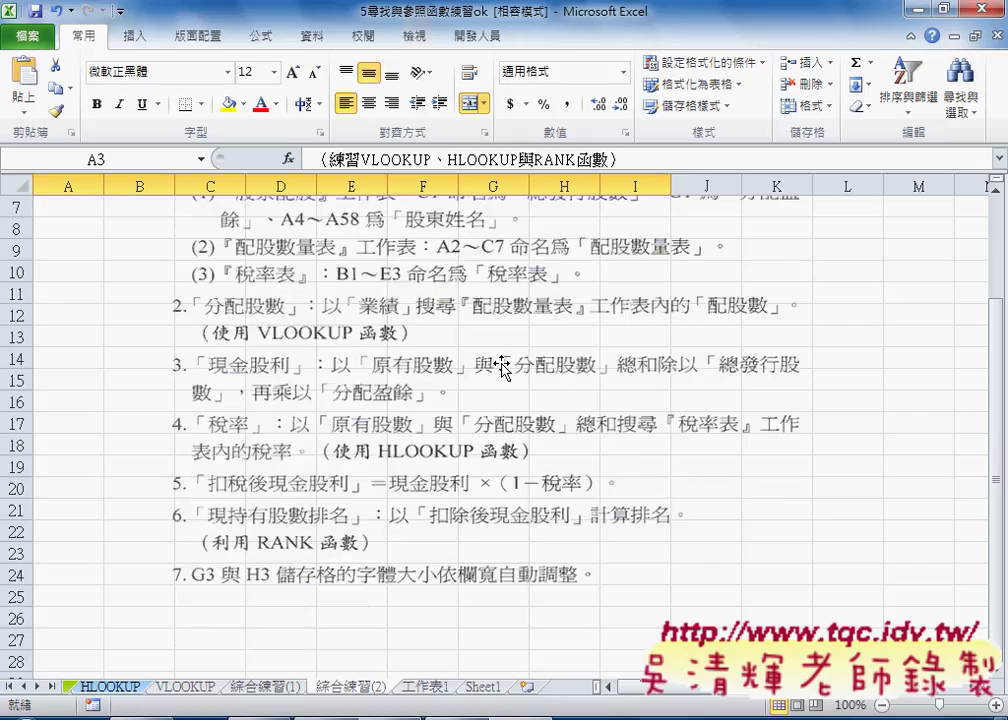
scroll(501, 365, up, 1)
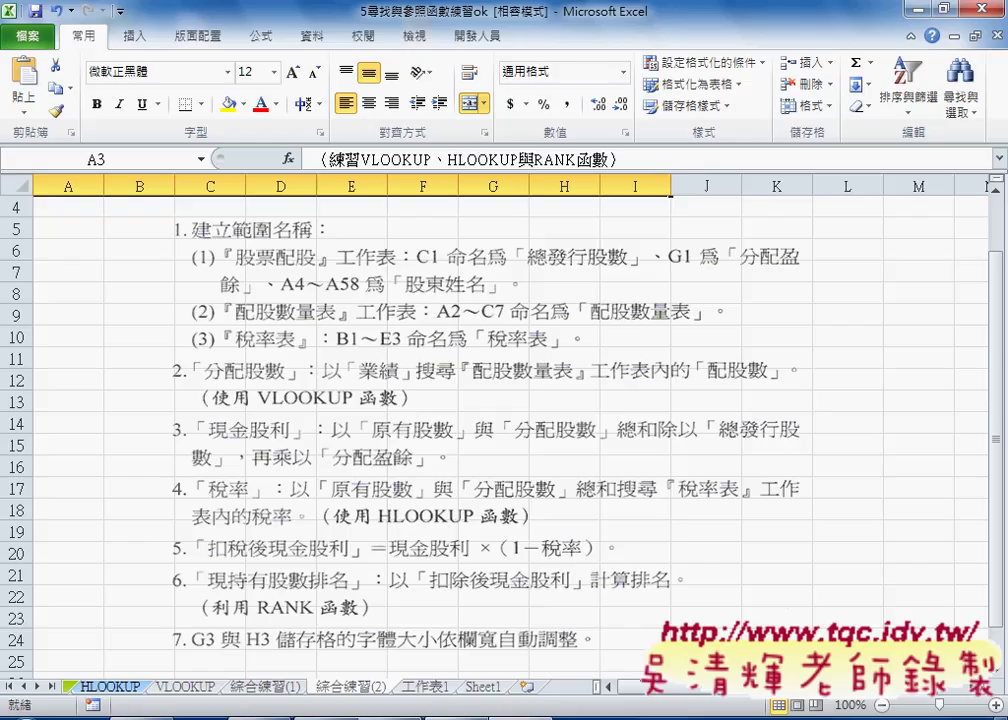
Open the finished 股票配股稅率統計表 OK workbook
key(ctrl+o)
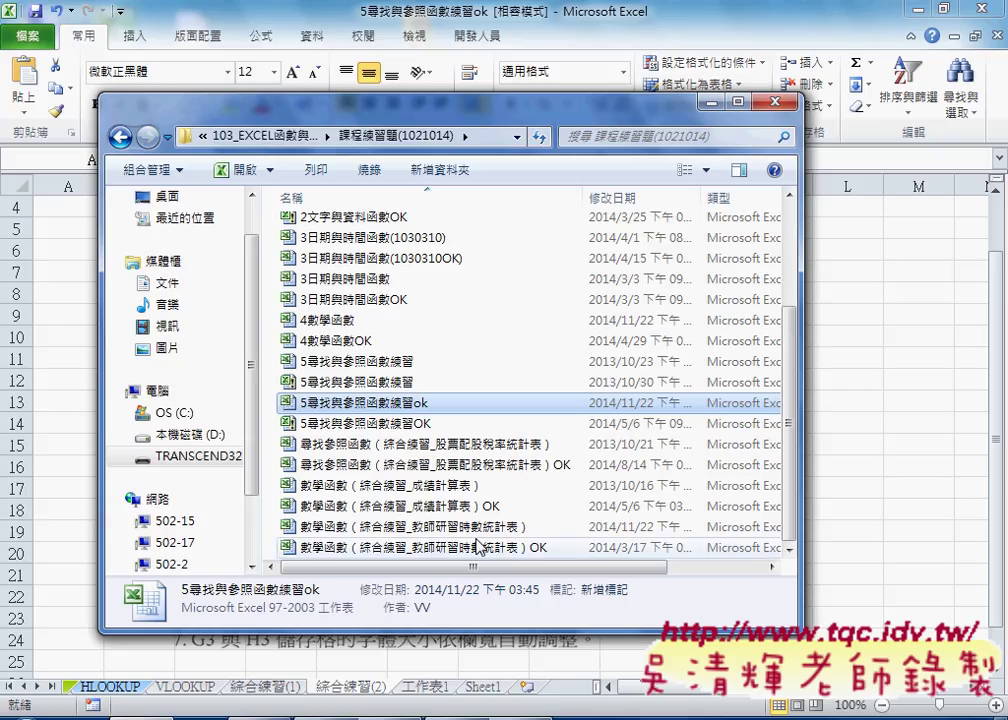
click(468, 446)
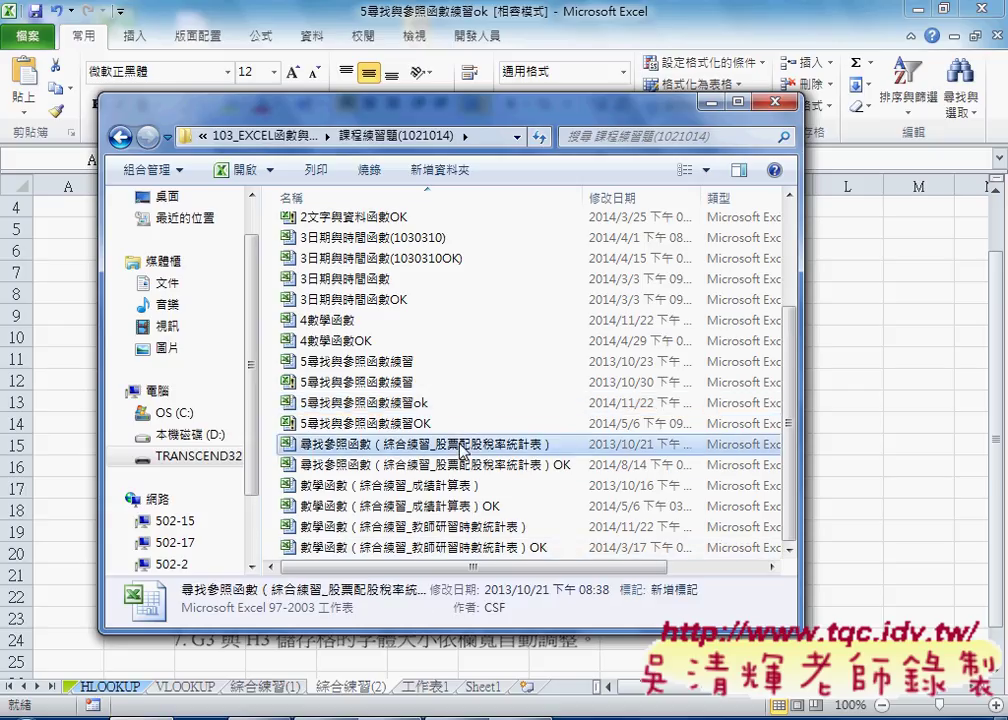
double_click(465, 464)
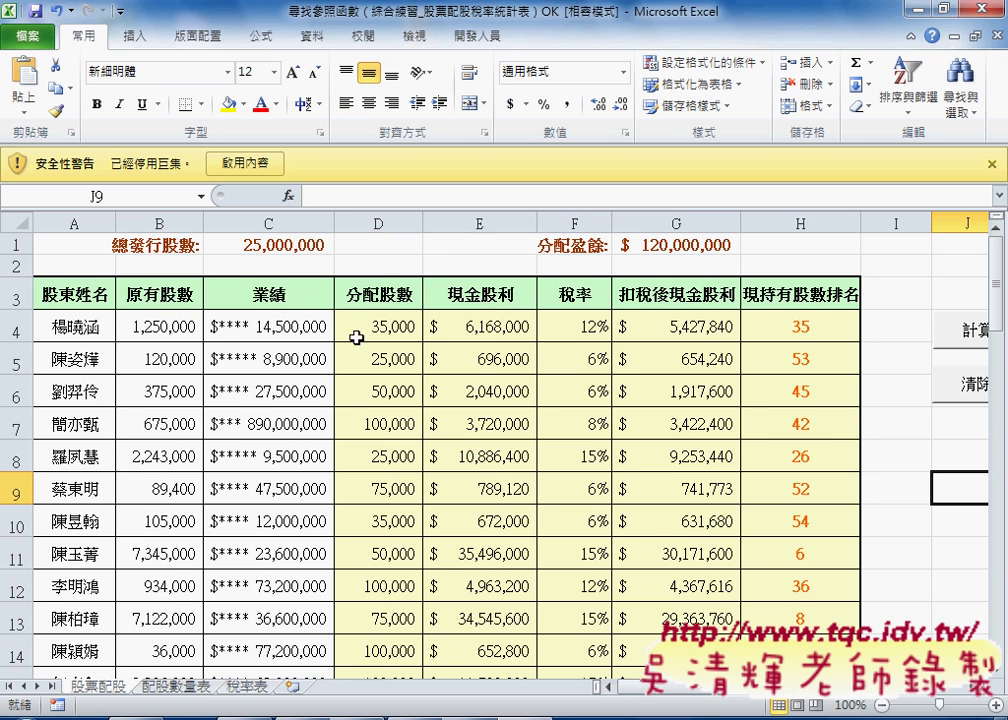
Enable content, then delete the values in D4:H58 of the 股票配股 sheet
click(252, 163)
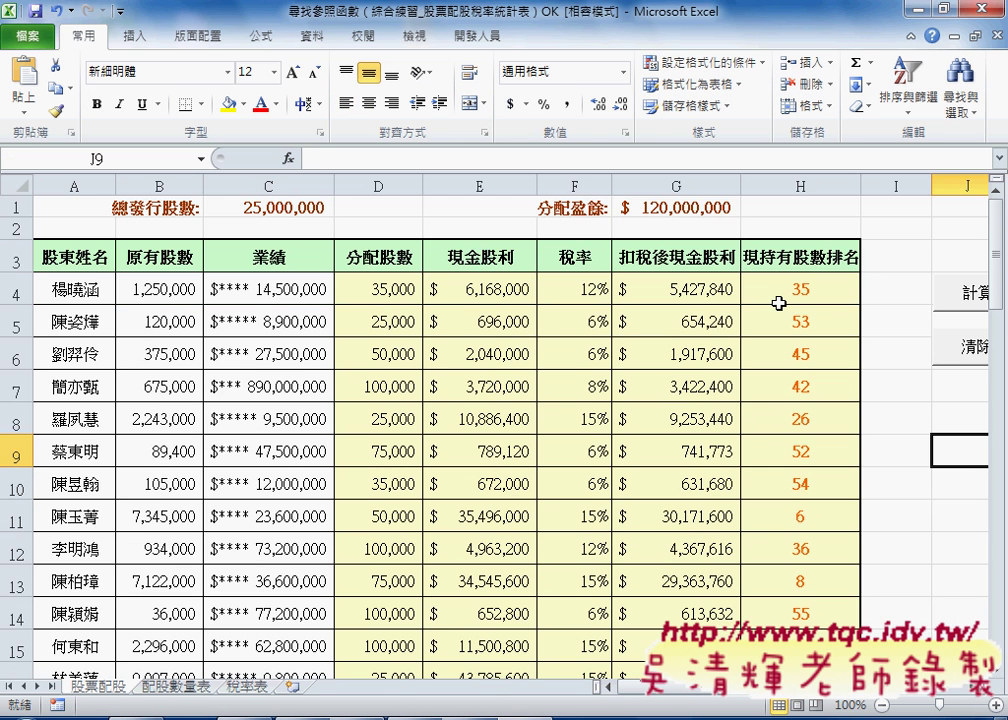
drag(349, 286, 762, 713)
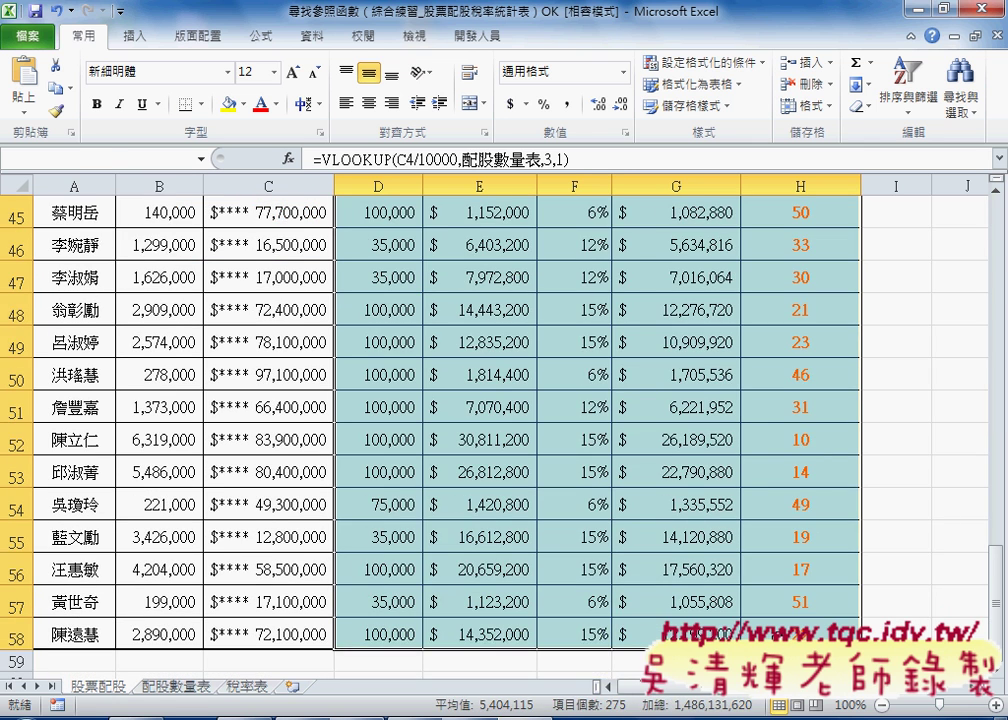
drag(762, 713, 800, 634)
key(Delete)
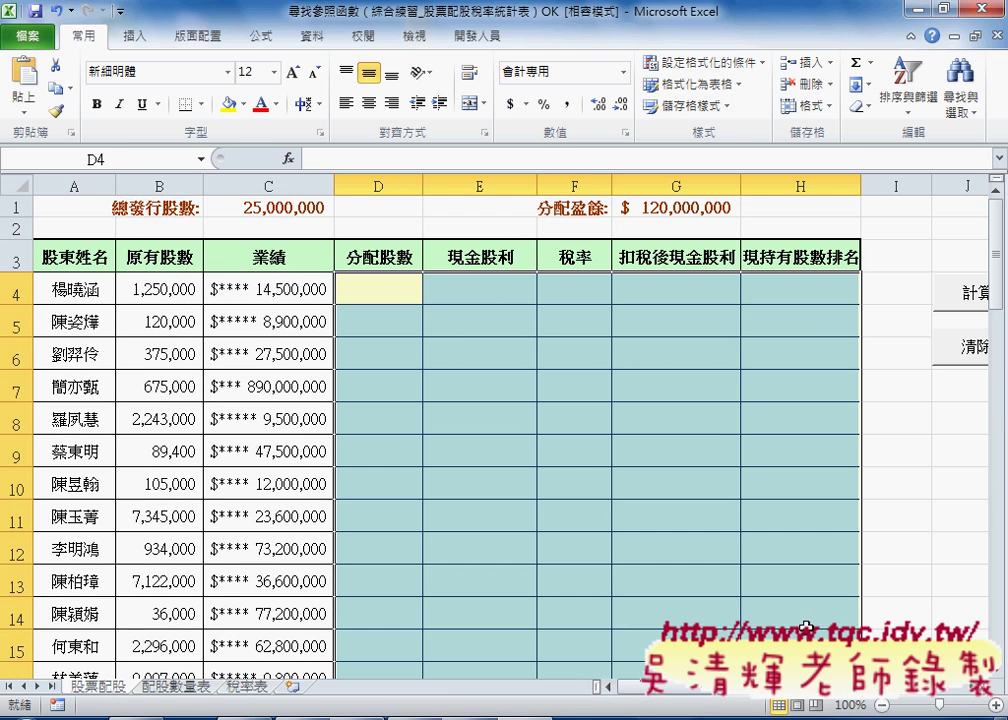
click(900, 320)
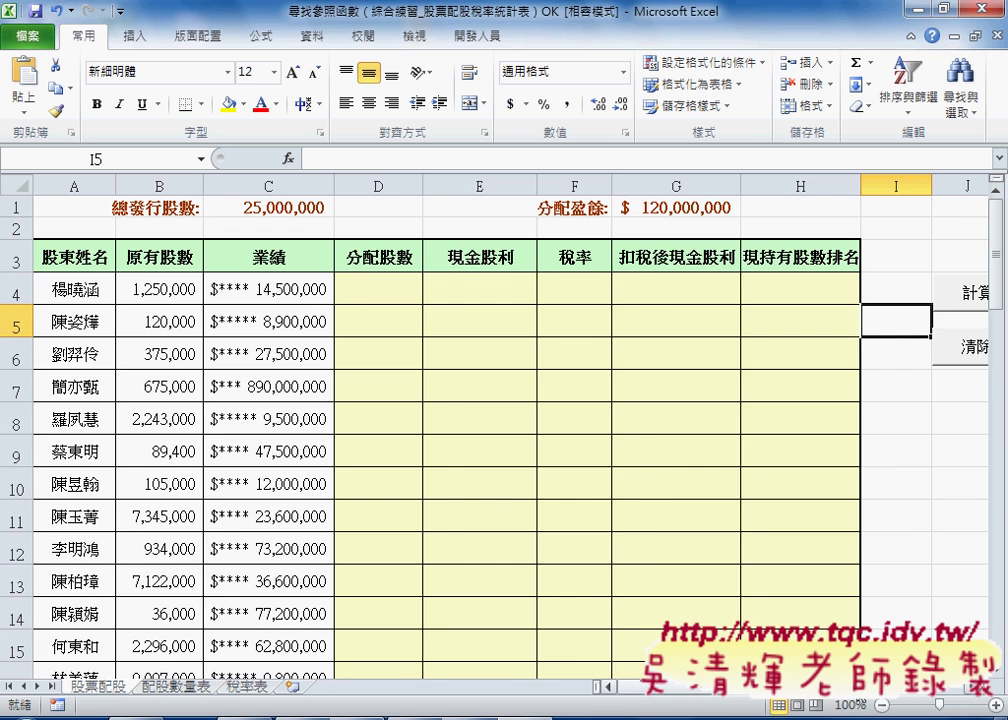
scroll(891, 461, right, 1)
Alternate the 計算 and 清除 macro buttons, ending with 計算 so D–H are refilled
click(906, 292)
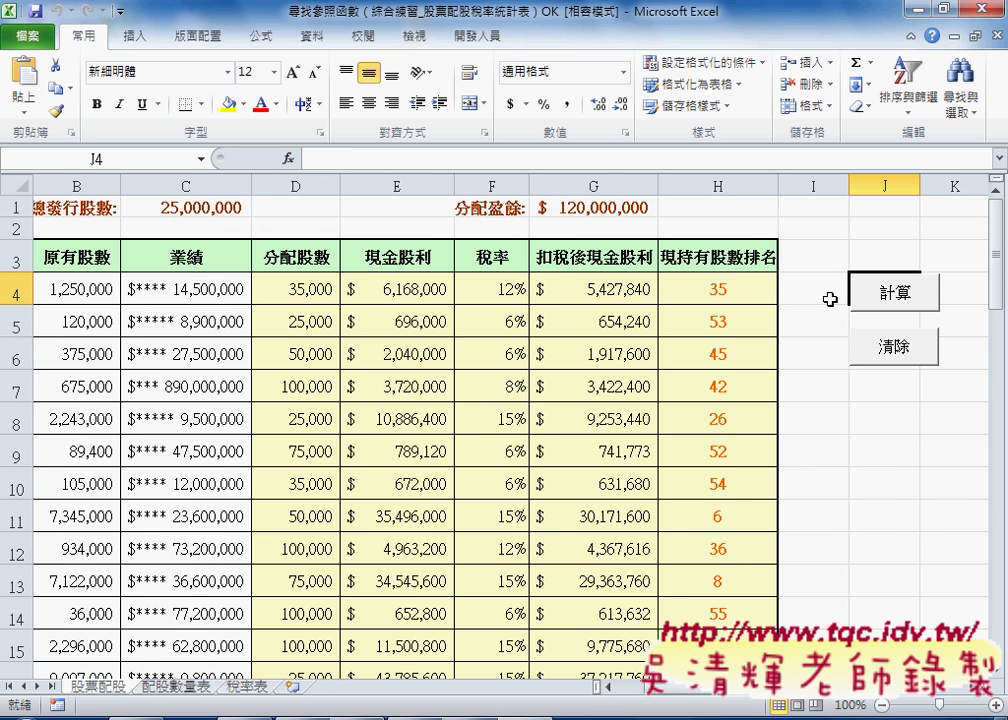
click(881, 364)
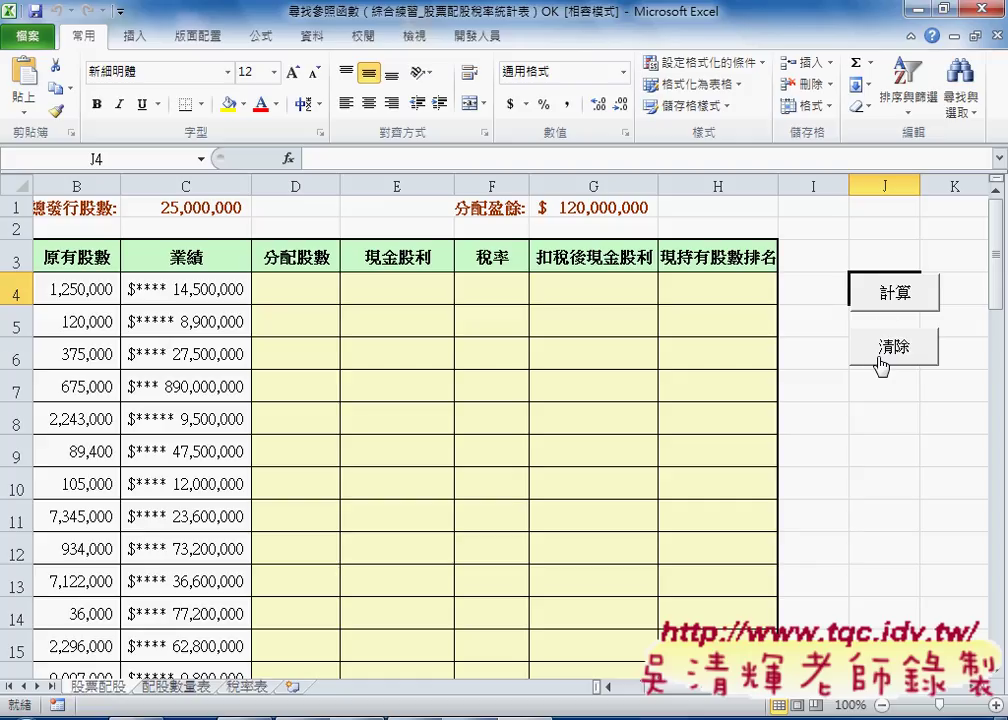
click(885, 300)
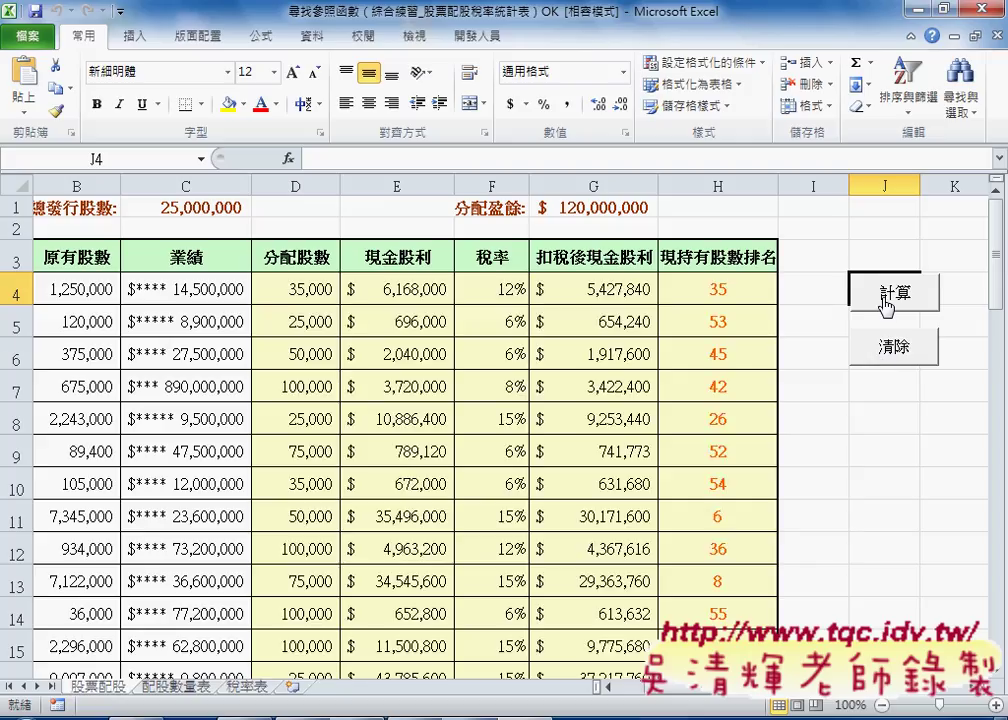
click(900, 368)
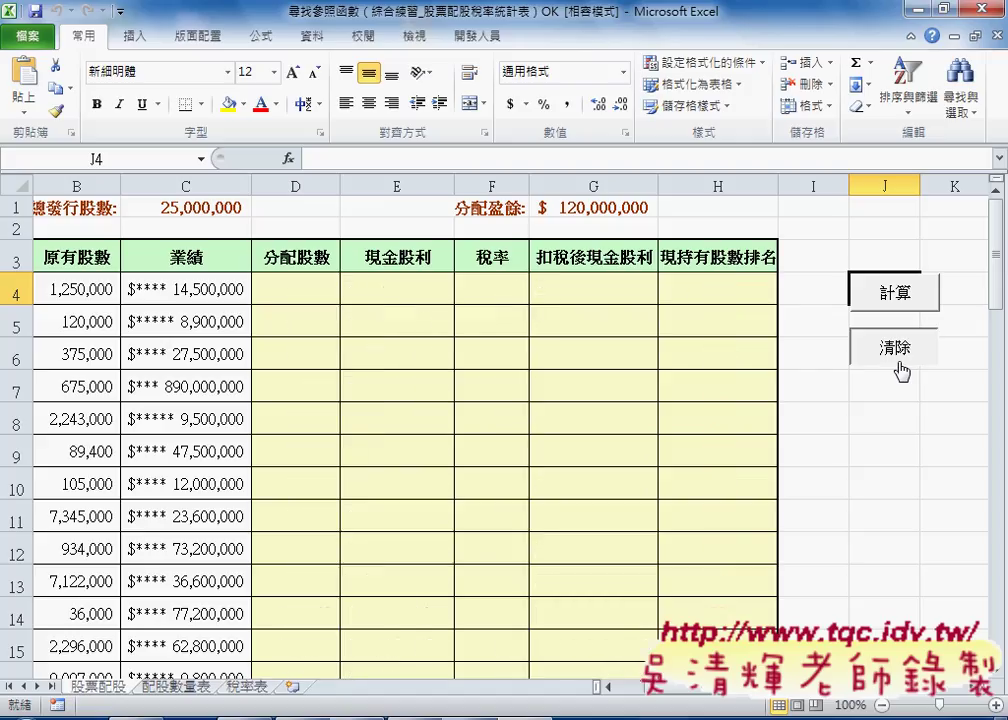
click(897, 298)
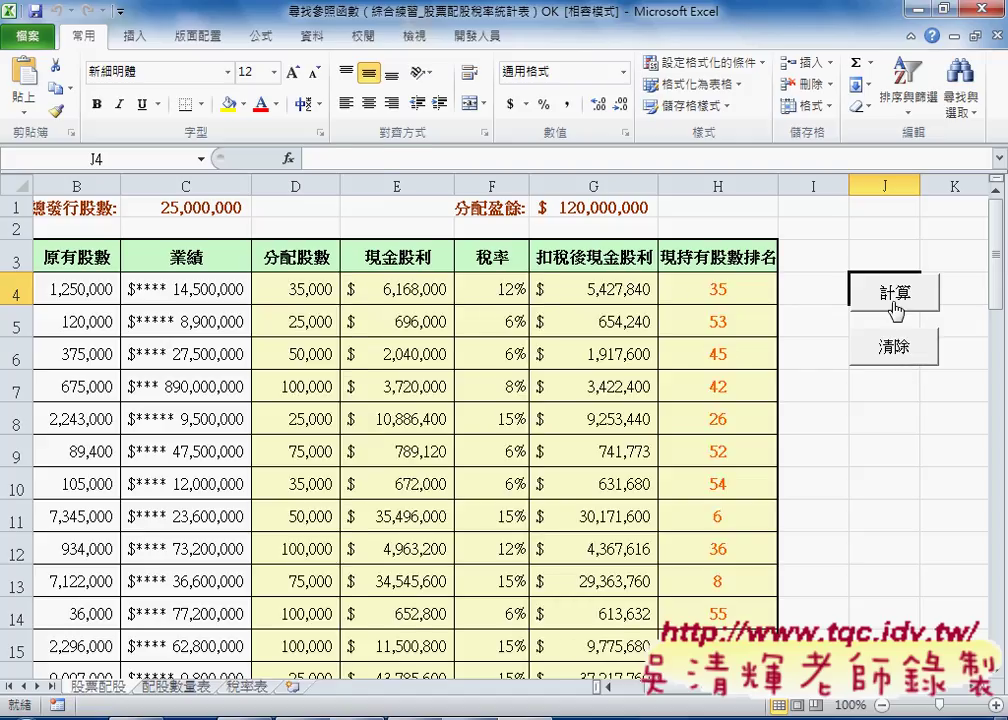